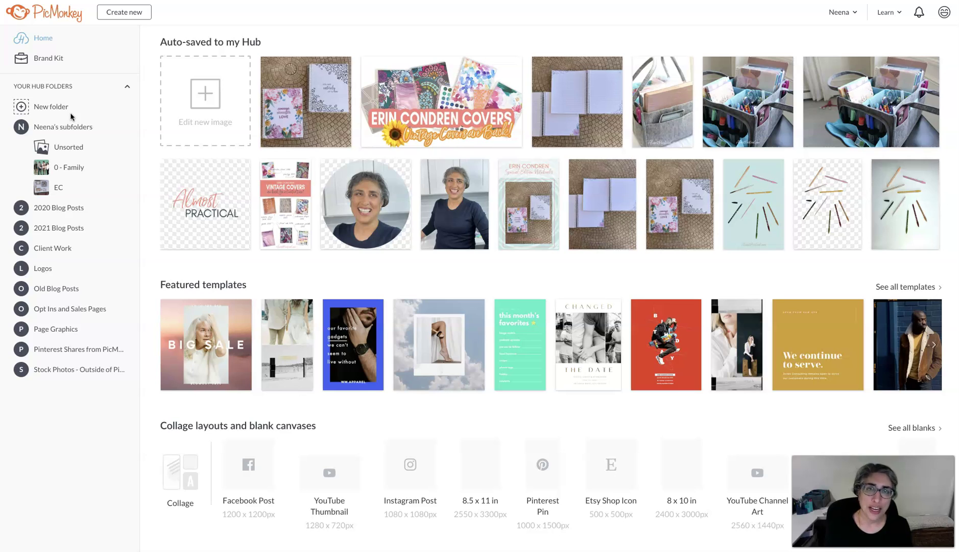
- Look over the account's own default subfolders and open the Unsorted folder to view its images
{"action": "left_click", "coordinate": [71, 129]}
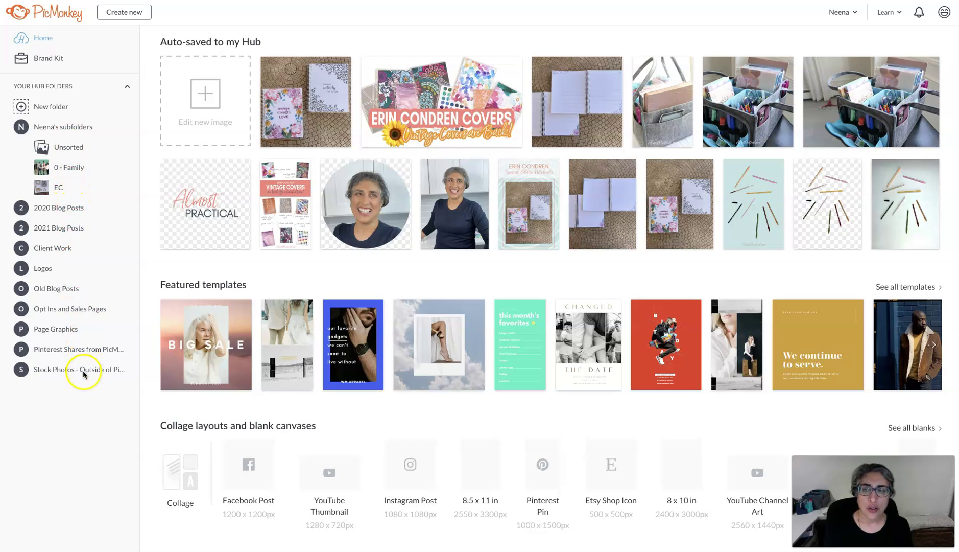
{"action": "left_click", "coordinate": [65, 128]}
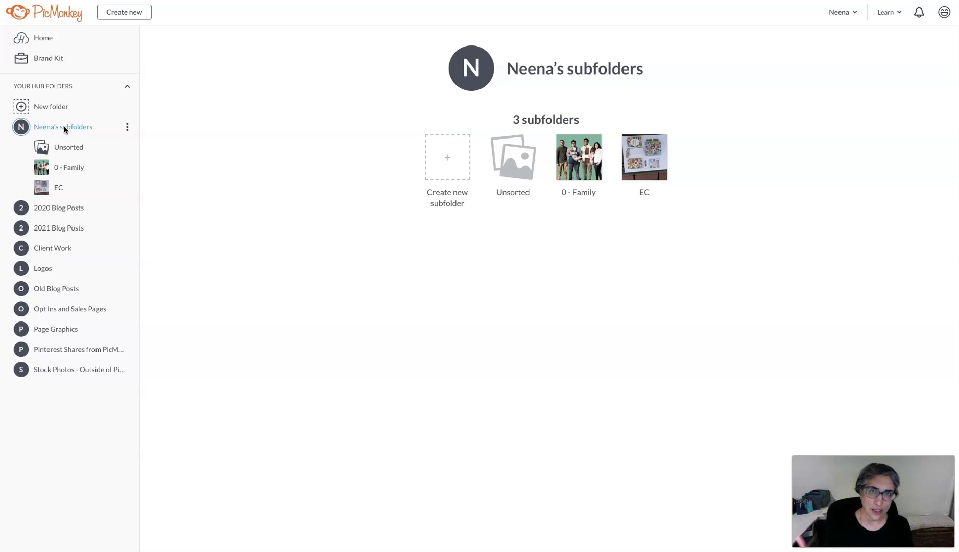
{"action": "left_click", "coordinate": [76, 143]}
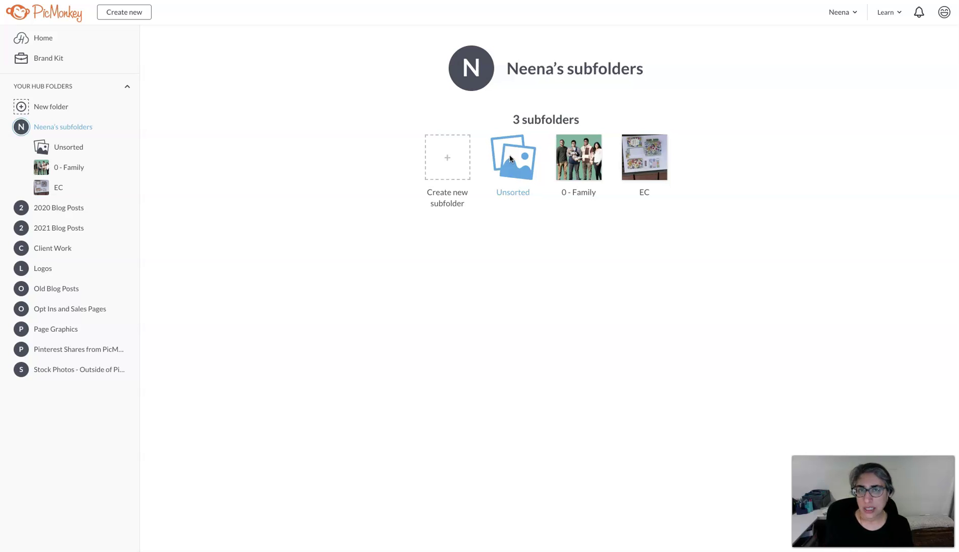
{"action": "left_click", "coordinate": [525, 156]}
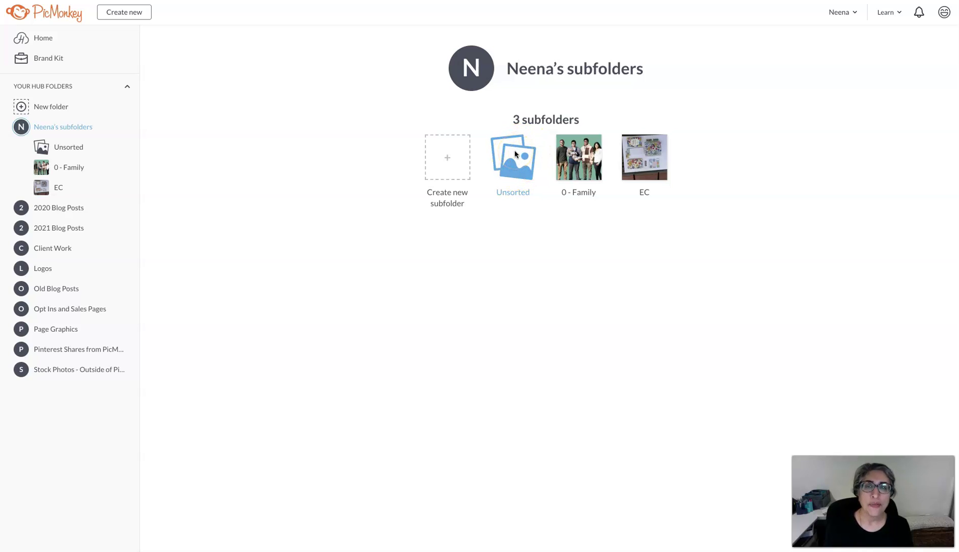
{"action": "left_click", "coordinate": [648, 162]}
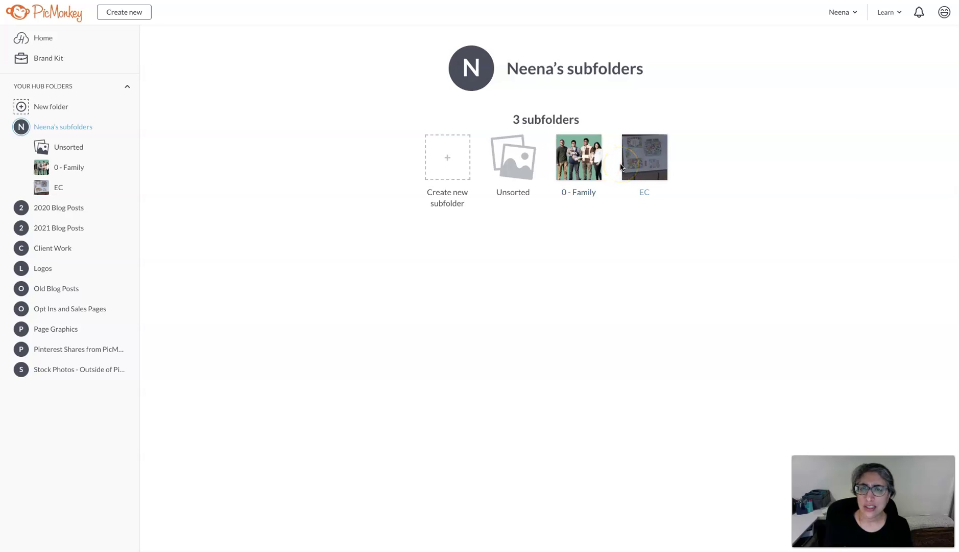
{"action": "left_click", "coordinate": [584, 155]}
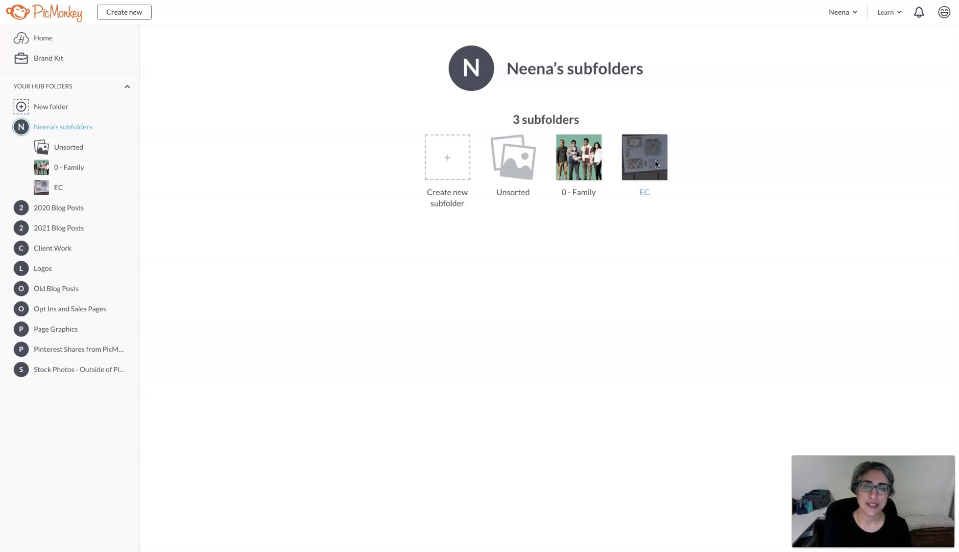
{"action": "left_click_drag", "start_coordinate": [655, 163], "coordinate": [521, 160]}
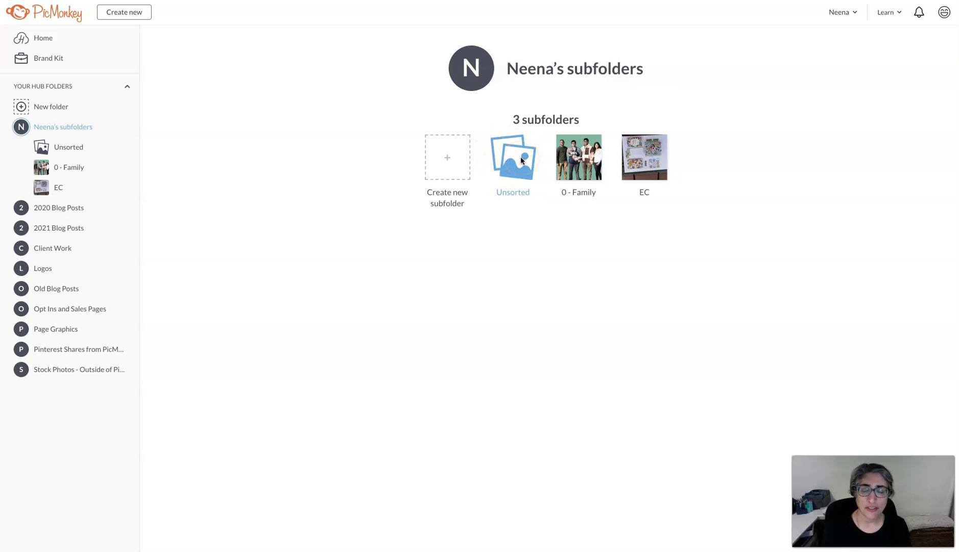
{"action": "left_click_drag", "start_coordinate": [527, 162], "coordinate": [497, 156]}
{"action": "left_click", "coordinate": [528, 162]}
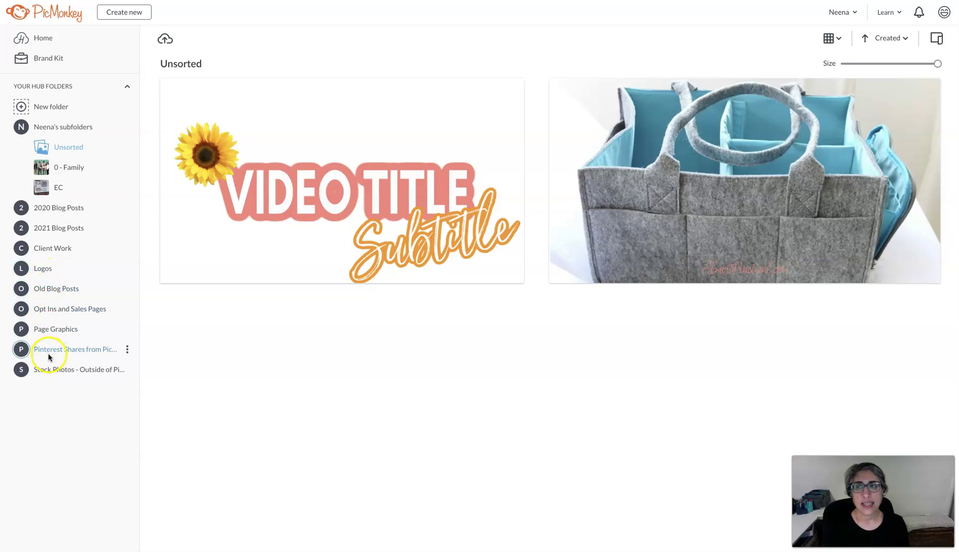
- Open the 2021 Blog Posts folder and look through its list of dated blog post subfolders
{"action": "left_click", "coordinate": [56, 228]}
{"action": "scroll", "coordinate": [57, 230], "scroll_direction": "down", "scroll_amount": 2}
{"action": "scroll", "coordinate": [57, 229], "scroll_direction": "down", "scroll_amount": 1}
{"action": "left_click", "coordinate": [32, 234]}
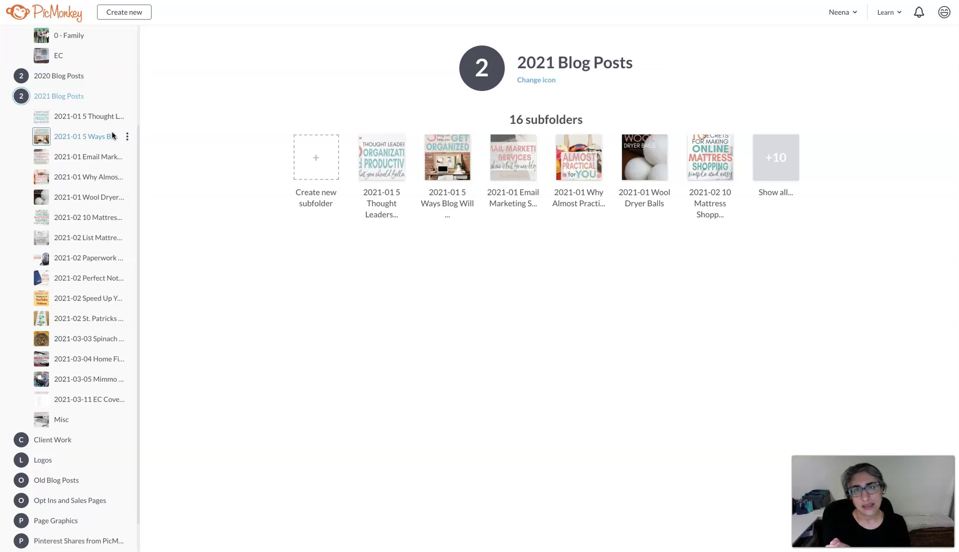
{"action": "left_click", "coordinate": [97, 133]}
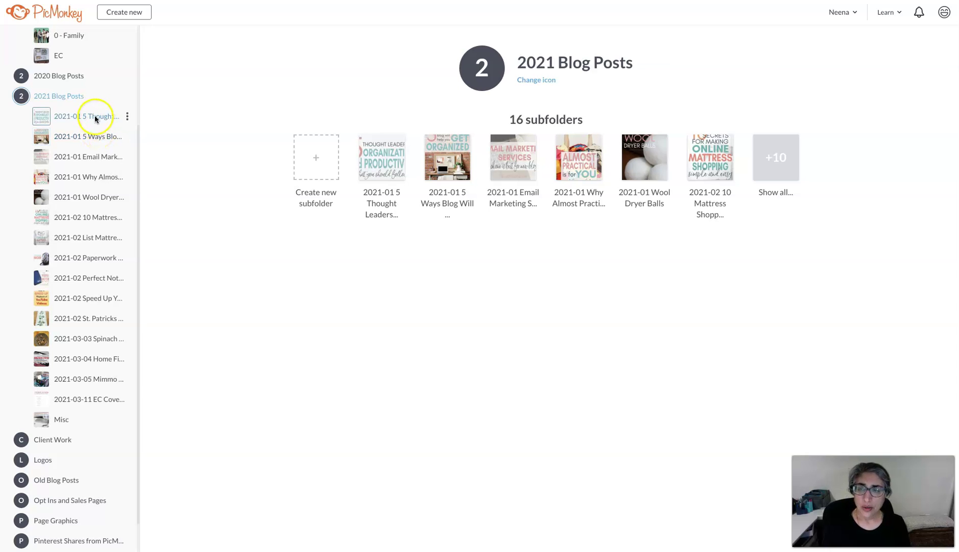
{"action": "left_click", "coordinate": [84, 402]}
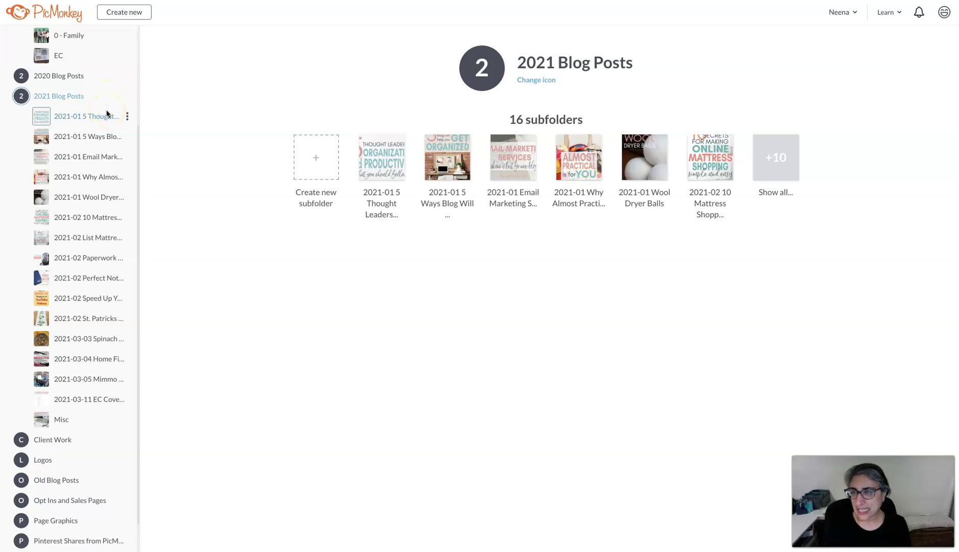
{"action": "left_click", "coordinate": [83, 401]}
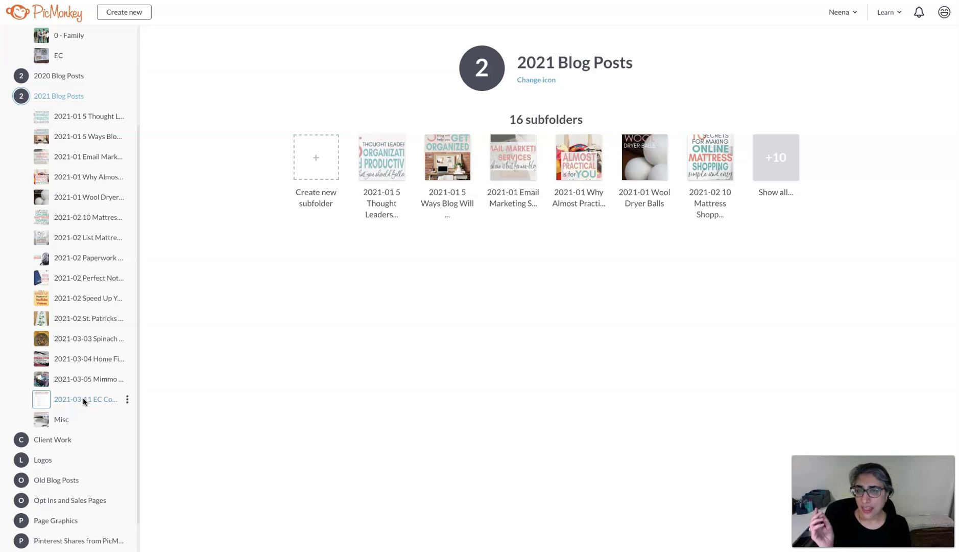
{"action": "scroll", "coordinate": [84, 401], "scroll_direction": "down", "scroll_amount": 1}
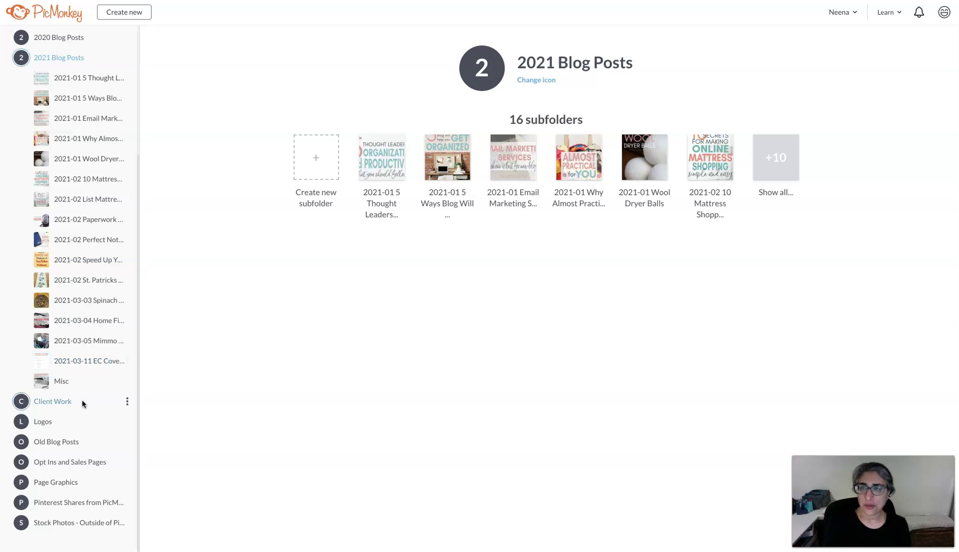
{"action": "left_click", "coordinate": [86, 319]}
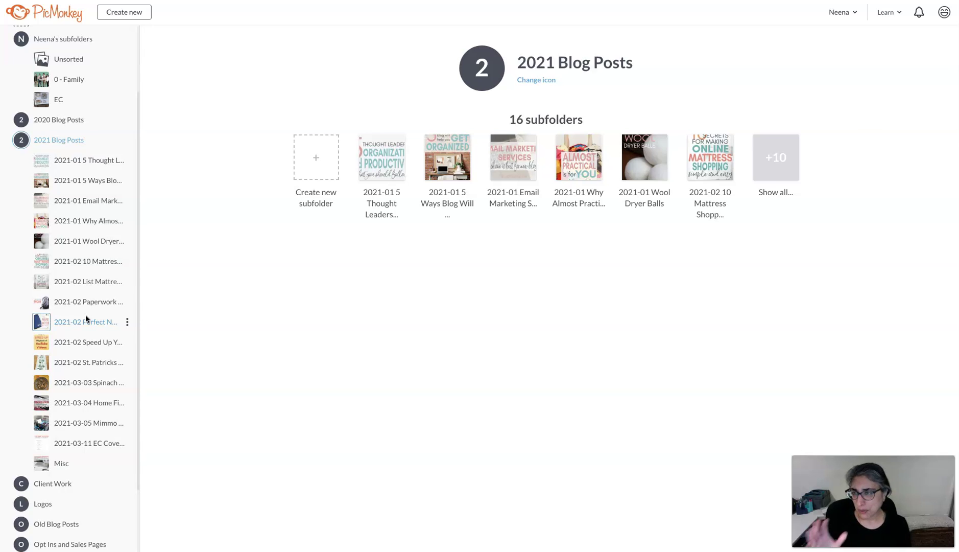
{"action": "left_click", "coordinate": [53, 142]}
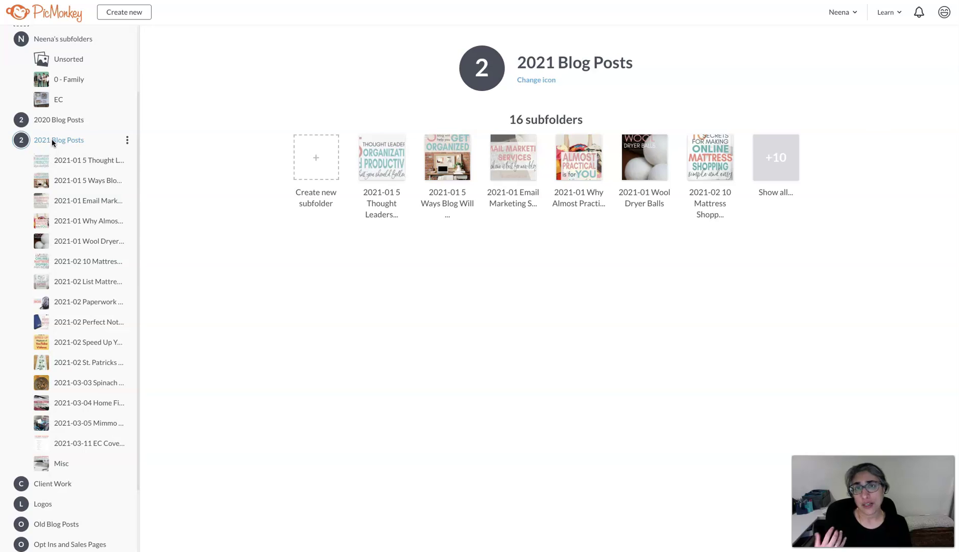
{"action": "left_click", "coordinate": [46, 145]}
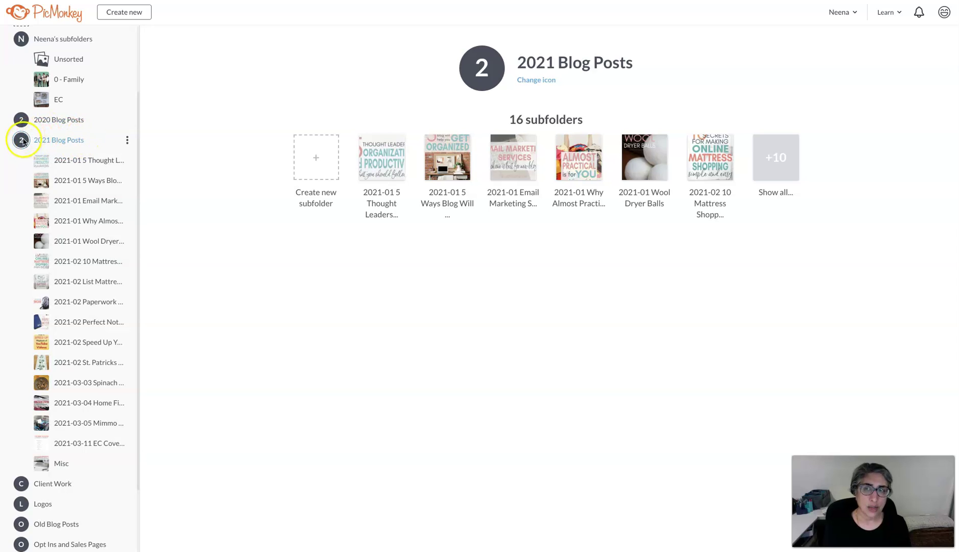
- Examine the available options for the 2021 Blog Posts folder, including subfolder creation, and close them without choosing any
{"action": "left_click", "coordinate": [127, 142]}
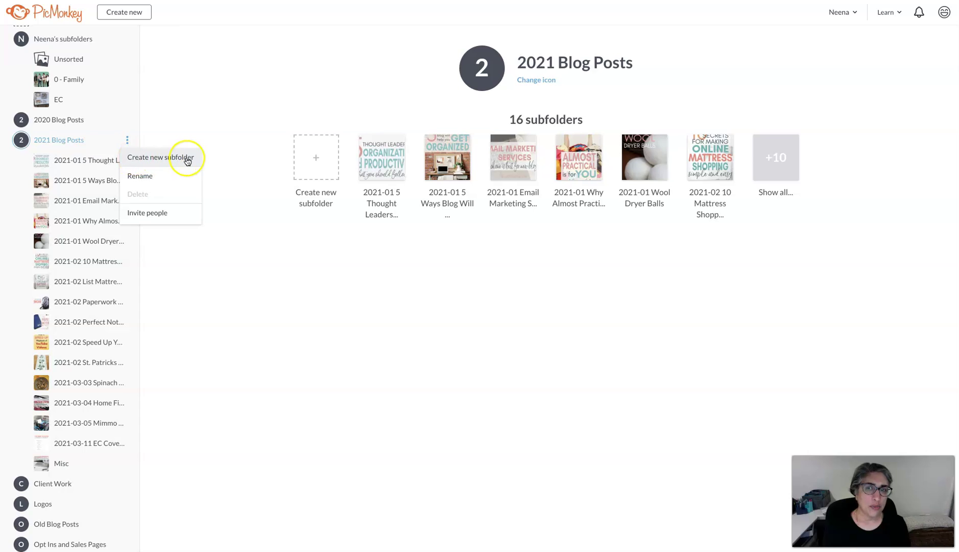
{"action": "left_click", "coordinate": [187, 161]}
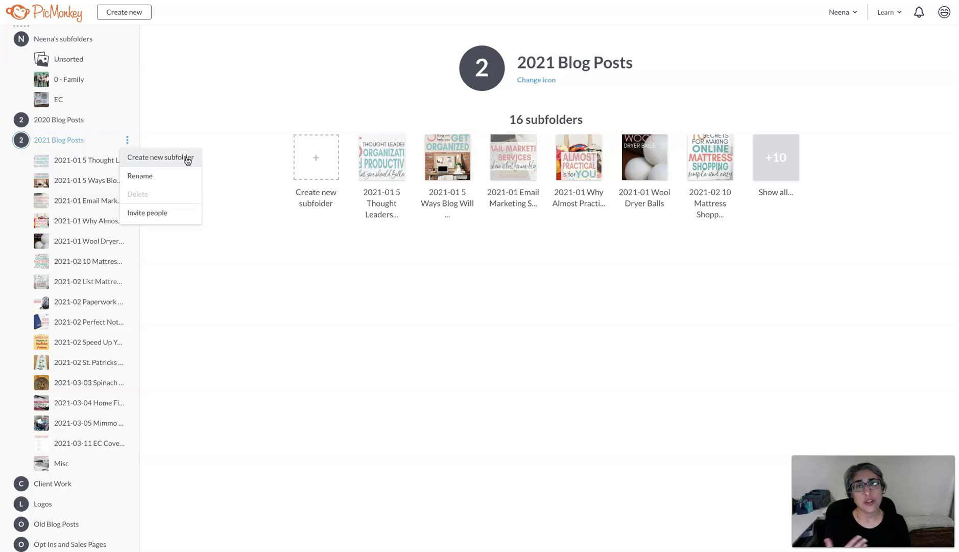
{"action": "left_click", "coordinate": [127, 139]}
- Open the 2021-03-11 EC Covers from Vault subfolder and look through its stored cover photos, cutouts and pin graphics
{"action": "left_click", "coordinate": [96, 390]}
{"action": "left_click", "coordinate": [90, 445]}
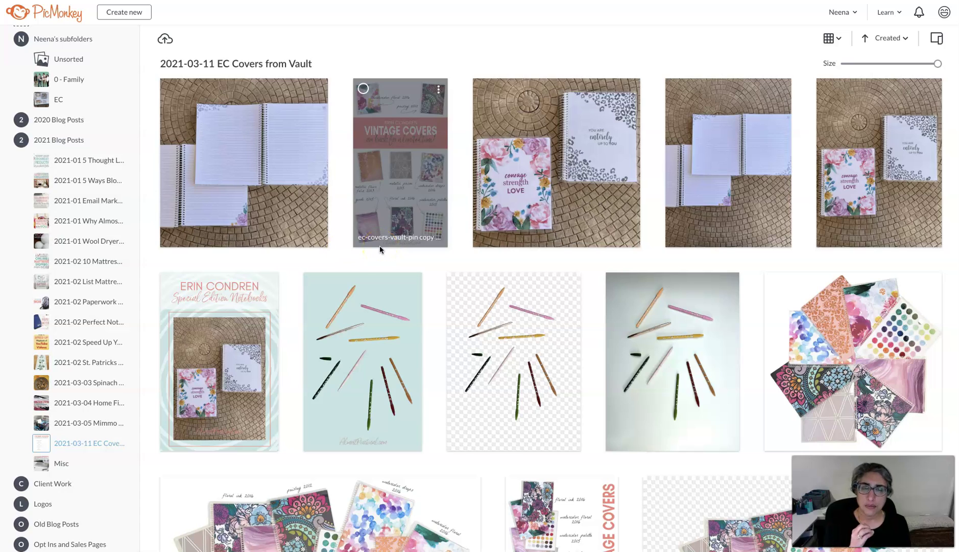
{"action": "left_click", "coordinate": [601, 250]}
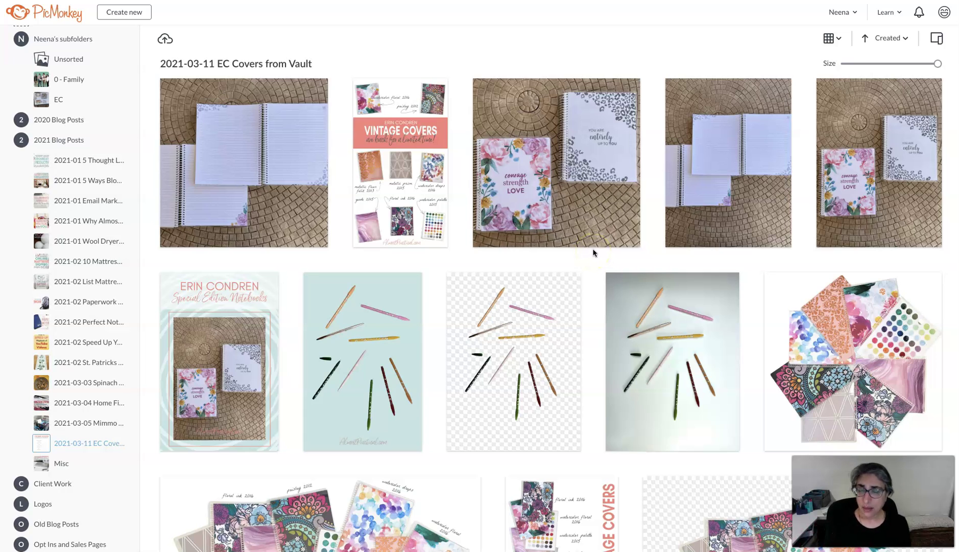
{"action": "scroll", "coordinate": [593, 252], "scroll_direction": "down", "scroll_amount": 3}
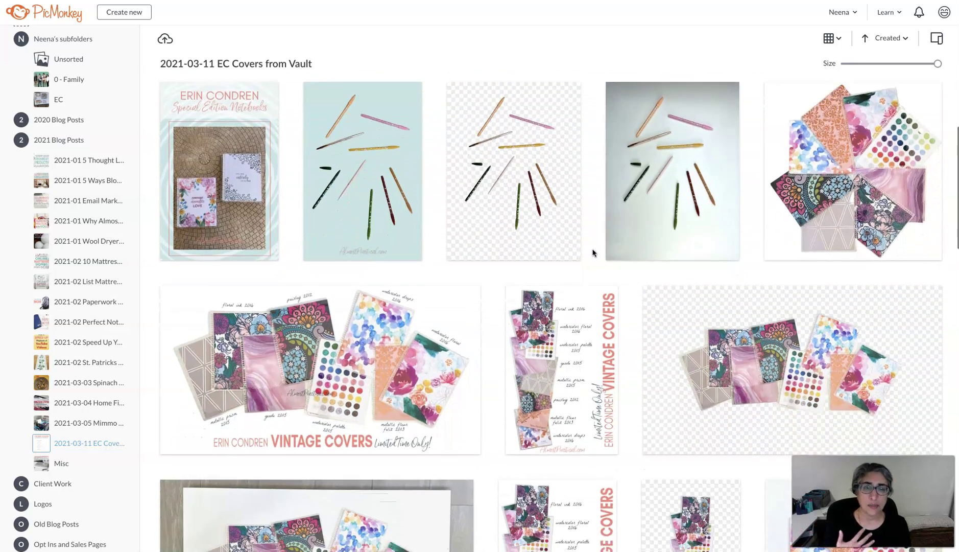
{"action": "scroll", "coordinate": [593, 253], "scroll_direction": "down", "scroll_amount": 5}
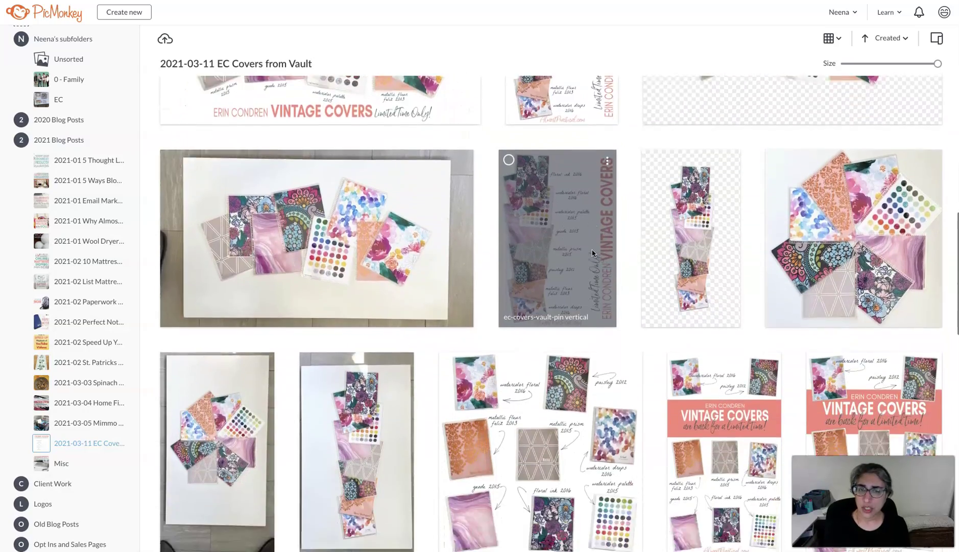
{"action": "scroll", "coordinate": [593, 253], "scroll_direction": "down", "scroll_amount": 10}
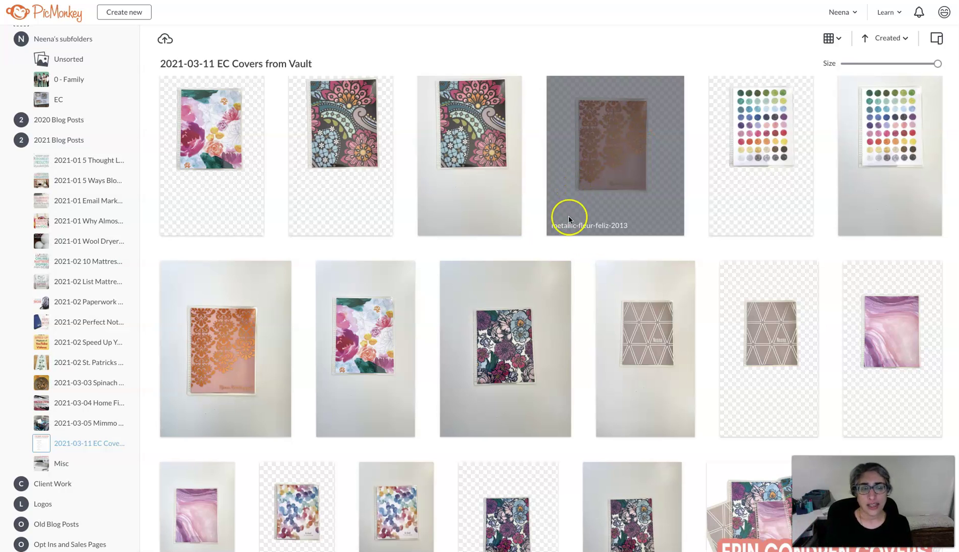
{"action": "scroll", "coordinate": [568, 220], "scroll_direction": "up", "scroll_amount": 6}
{"action": "scroll", "coordinate": [569, 219], "scroll_direction": "up", "scroll_amount": 2}
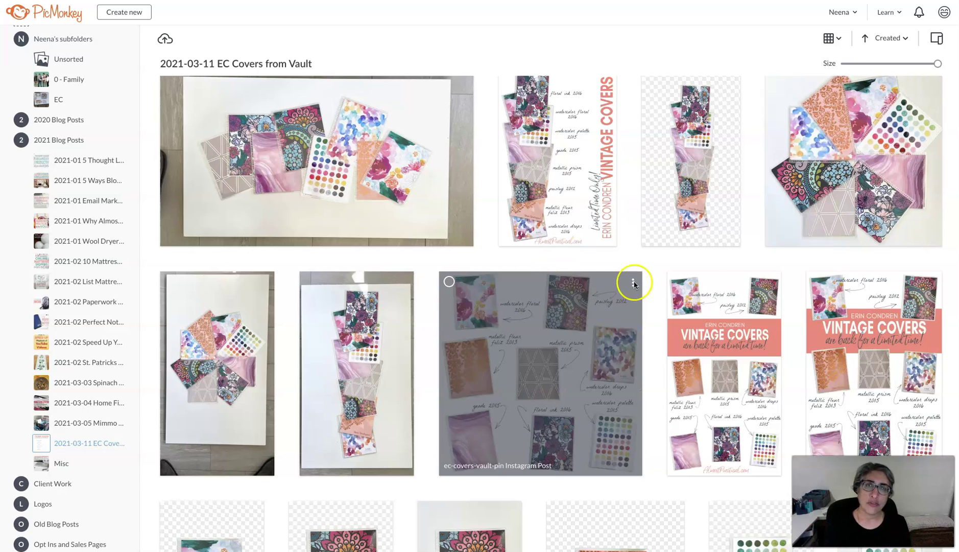
{"action": "scroll", "coordinate": [514, 279], "scroll_direction": "down", "scroll_amount": 4}
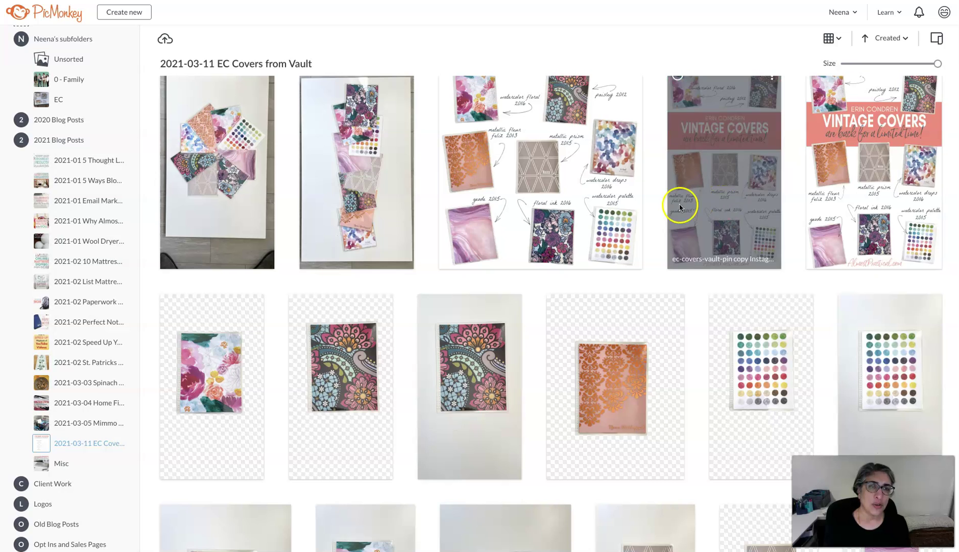
{"action": "scroll", "coordinate": [787, 212], "scroll_direction": "down", "scroll_amount": 2}
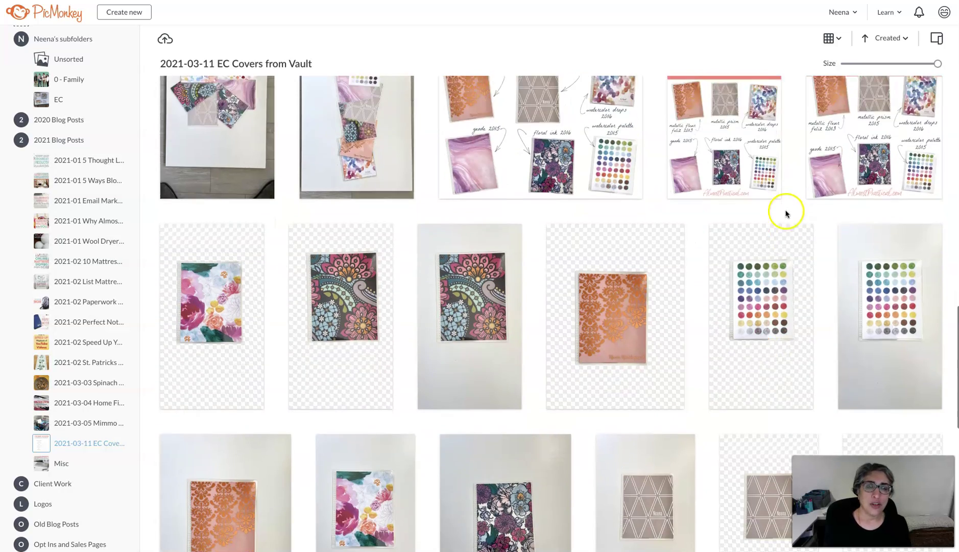
{"action": "scroll", "coordinate": [781, 212], "scroll_direction": "down", "scroll_amount": 3}
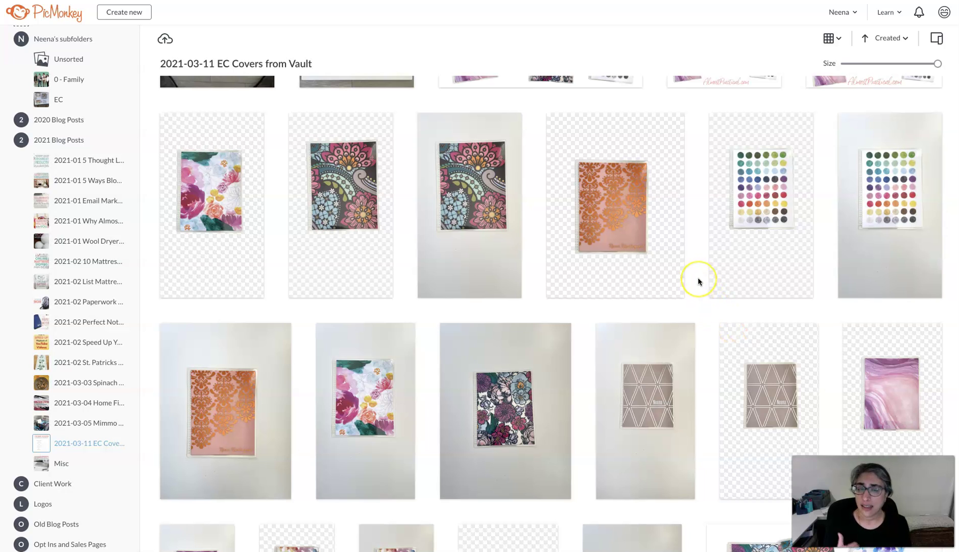
{"action": "scroll", "coordinate": [699, 281], "scroll_direction": "down", "scroll_amount": 3}
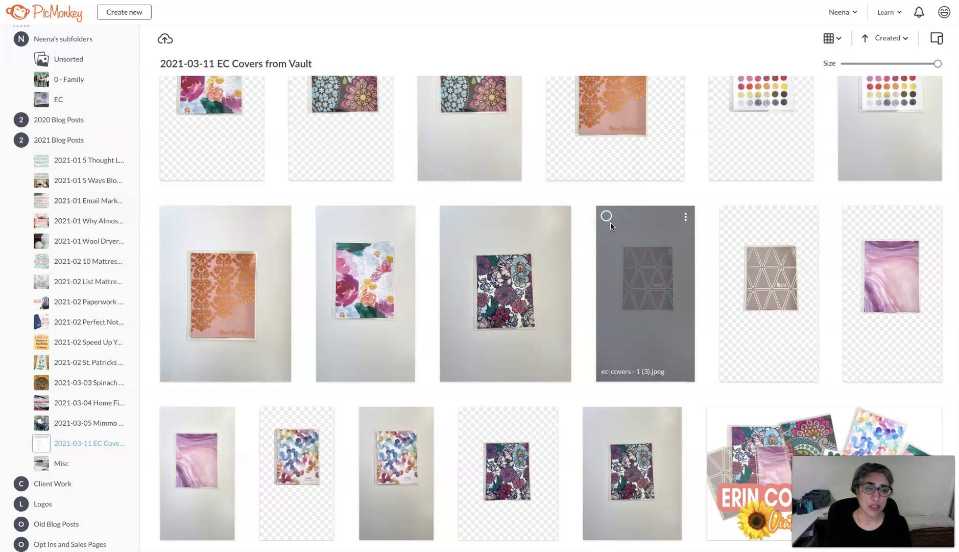
{"action": "scroll", "coordinate": [611, 225], "scroll_direction": "up", "scroll_amount": 6}
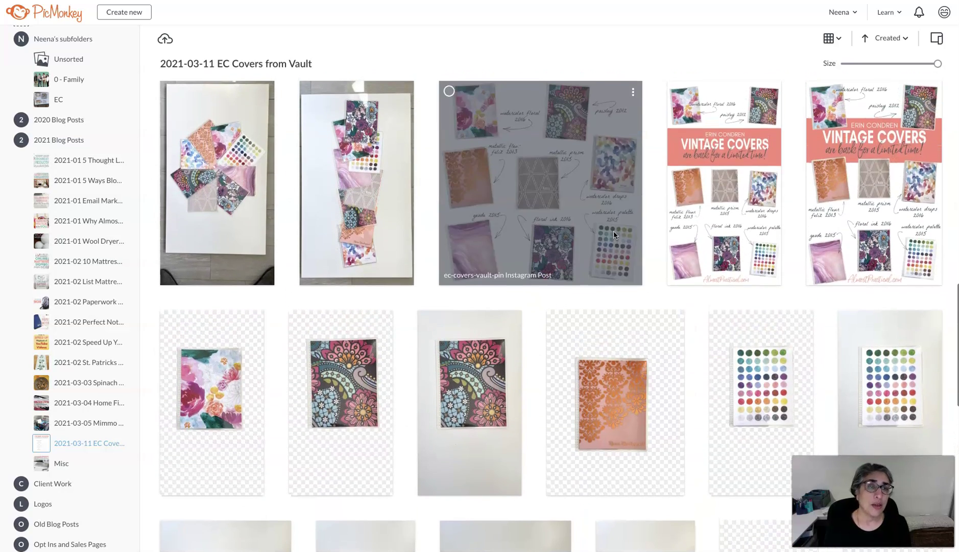
{"action": "left_click", "coordinate": [718, 200]}
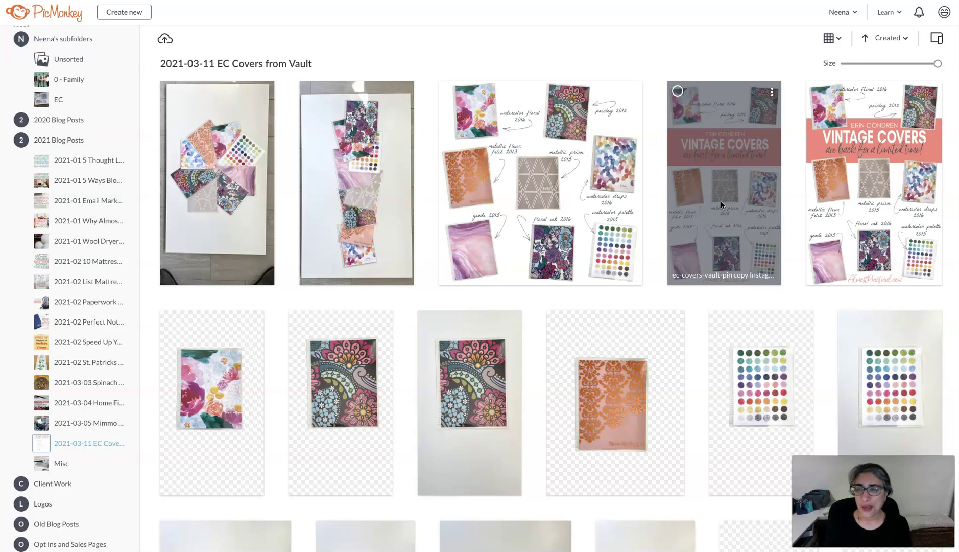
- Return to the 2021 Blog Posts folder overview and collapse its expanded list of subfolders
{"action": "left_click", "coordinate": [134, 234]}
{"action": "left_click", "coordinate": [50, 142]}
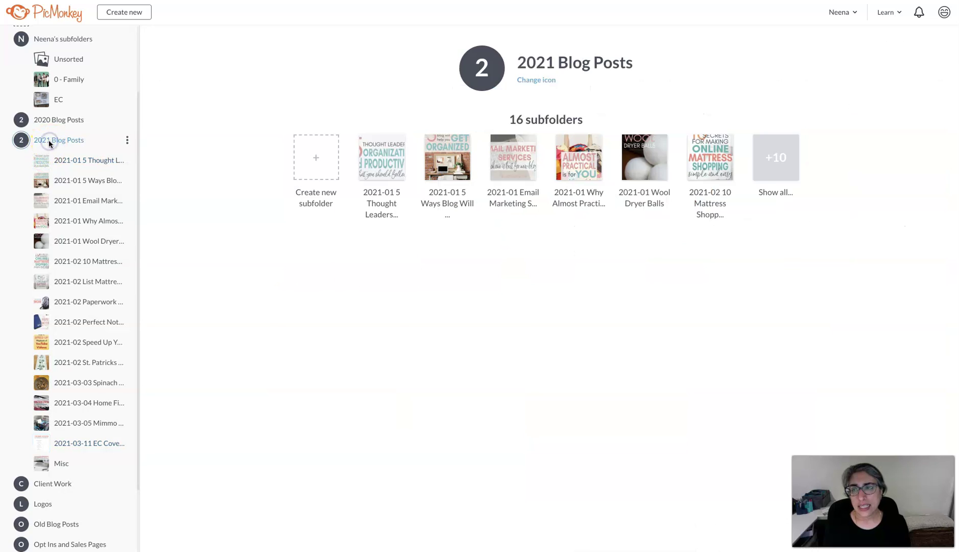
{"action": "left_click", "coordinate": [74, 141]}
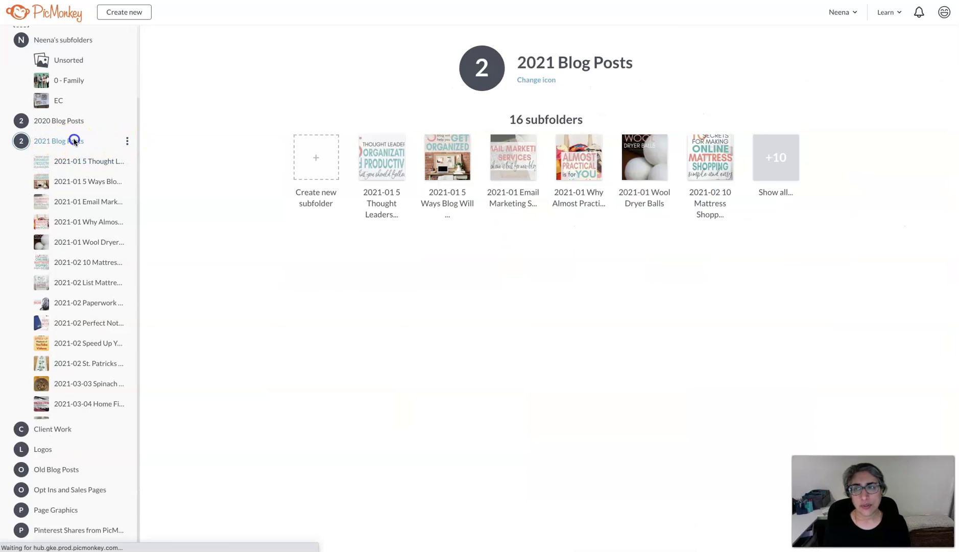
{"action": "left_click", "coordinate": [62, 193]}
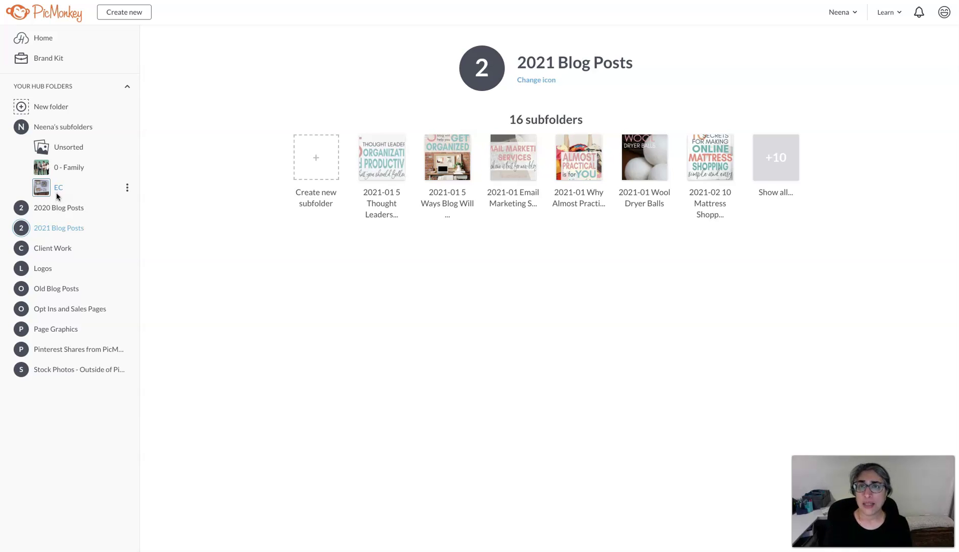
{"action": "left_click", "coordinate": [62, 207]}
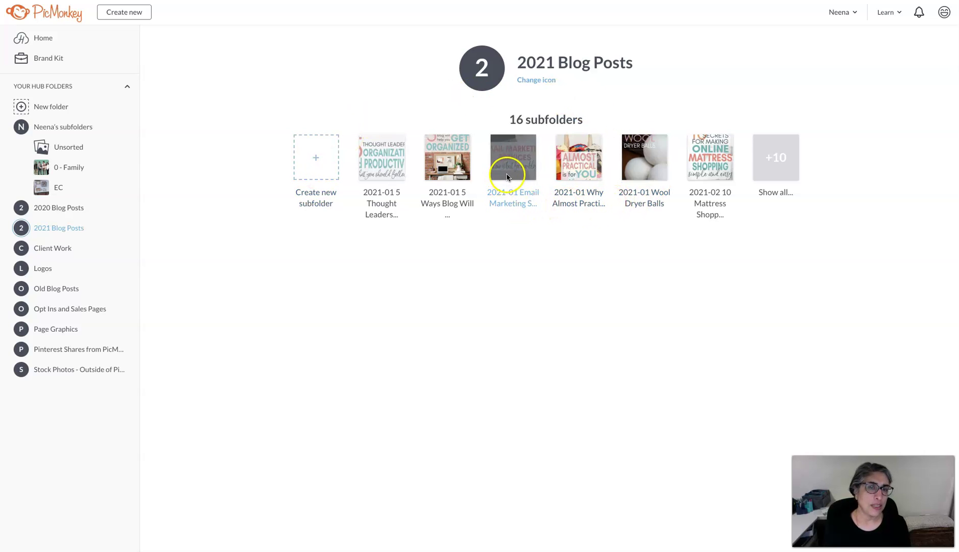
{"action": "left_click_drag", "start_coordinate": [508, 176], "coordinate": [86, 207]}
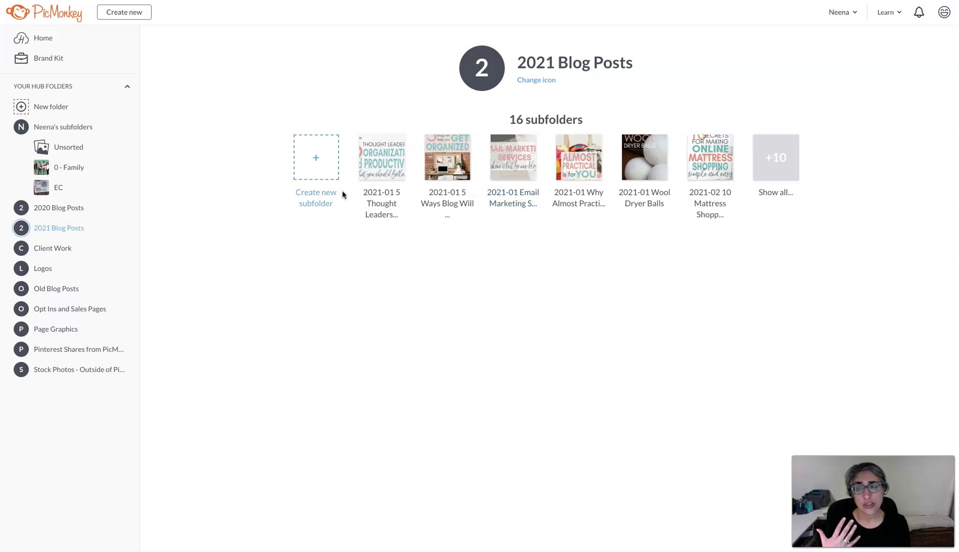
- Open the 2021-01 5 Thought Leaders subfolder and select both of its organization-and-productivity images
{"action": "left_click", "coordinate": [380, 159]}
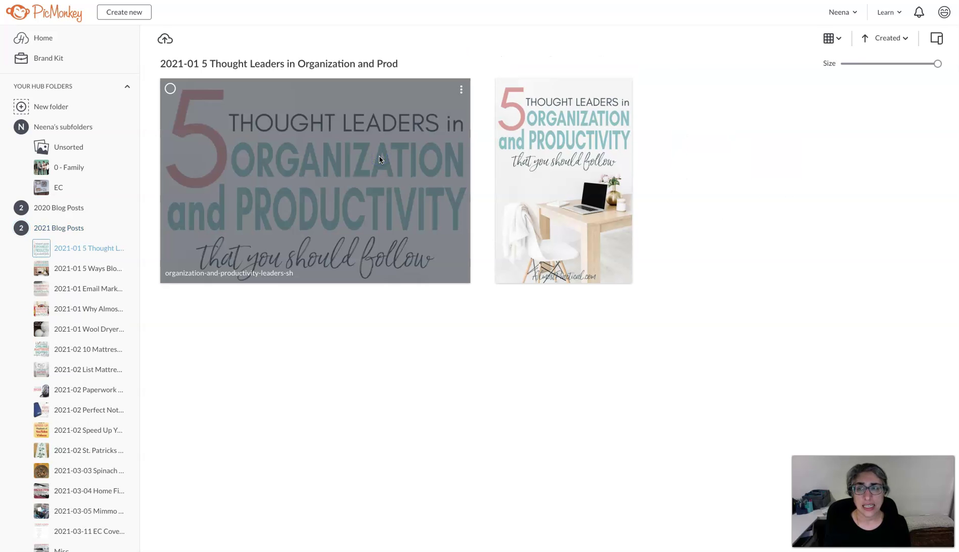
{"action": "left_click", "coordinate": [345, 152]}
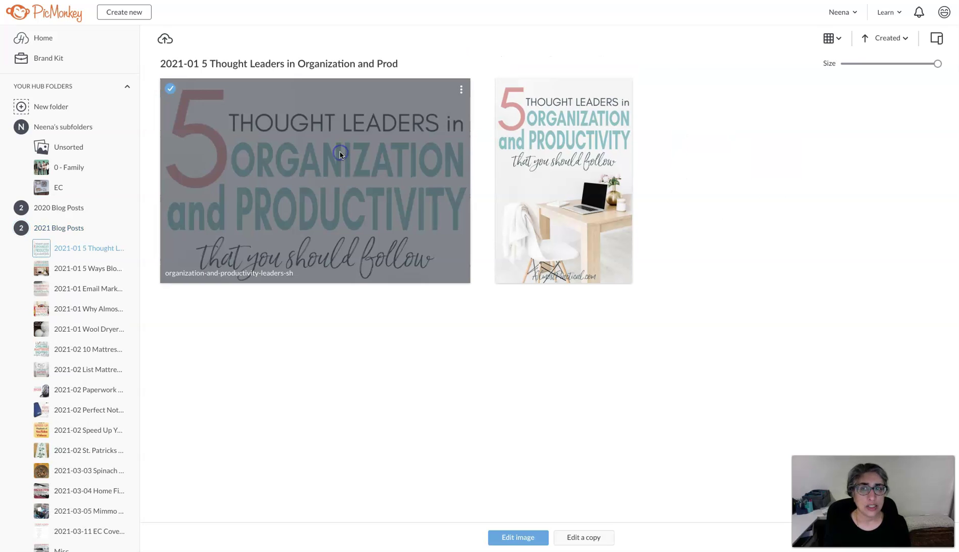
{"action": "left_click", "coordinate": [524, 147]}
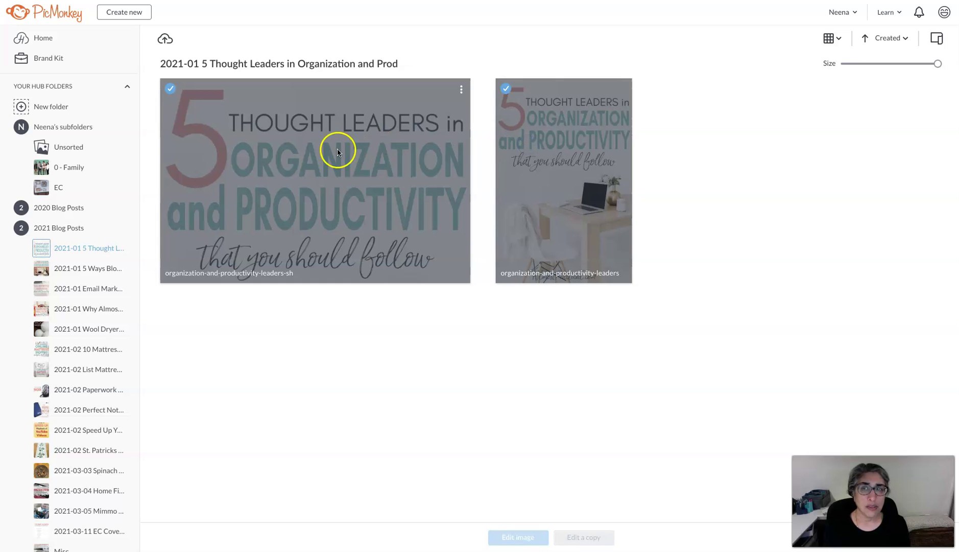
{"action": "left_click_drag", "start_coordinate": [347, 155], "coordinate": [285, 214]}
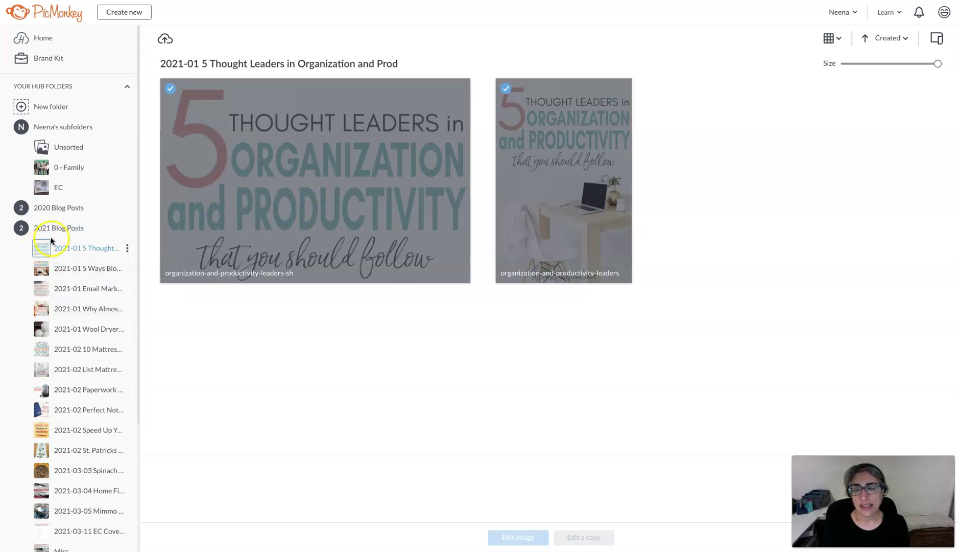
- Return to the 2021 Blog Posts overview and expand the 2020 and 2021 Blog Posts folders so both subfolder lists show together
{"action": "left_click", "coordinate": [71, 229]}
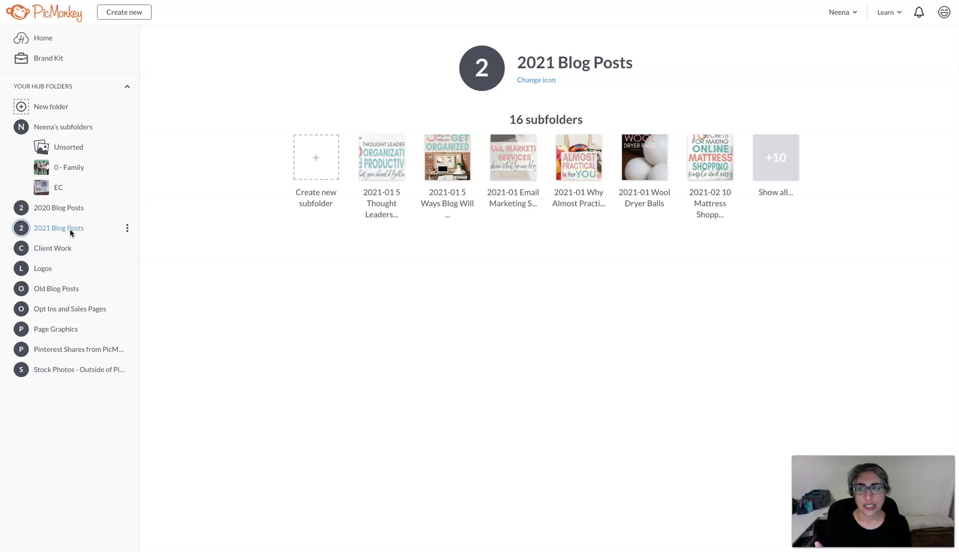
{"action": "left_click", "coordinate": [60, 232]}
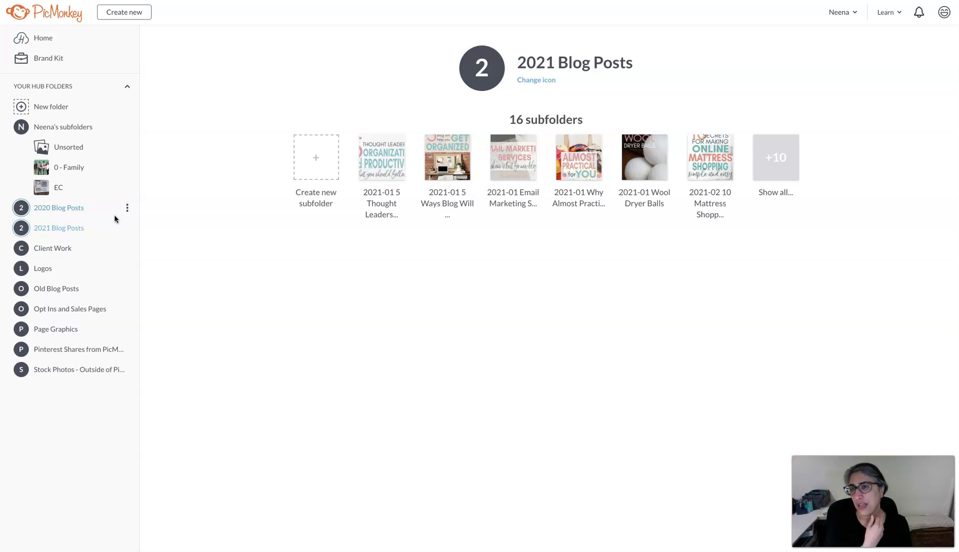
{"action": "left_click", "coordinate": [84, 209]}
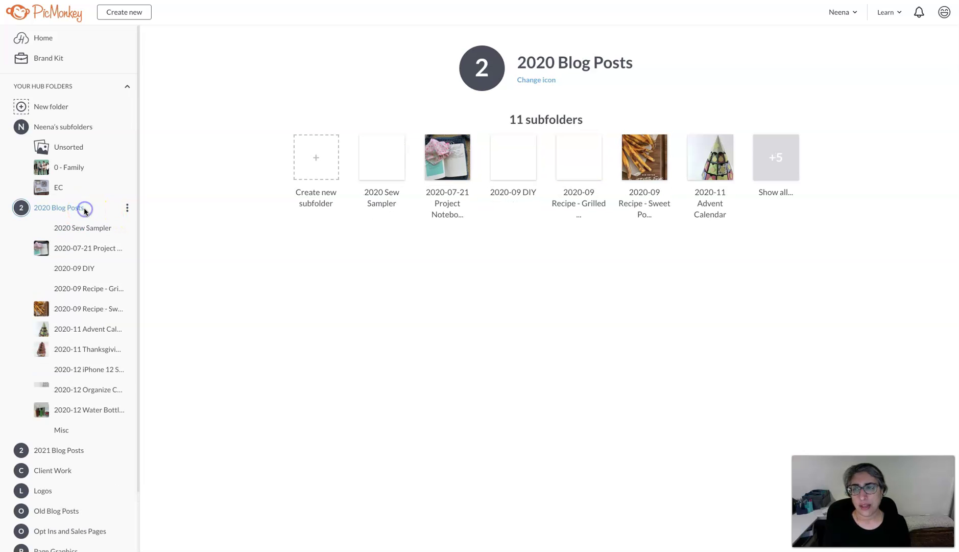
{"action": "left_click", "coordinate": [76, 450]}
{"action": "scroll", "coordinate": [77, 439], "scroll_direction": "down", "scroll_amount": 1}
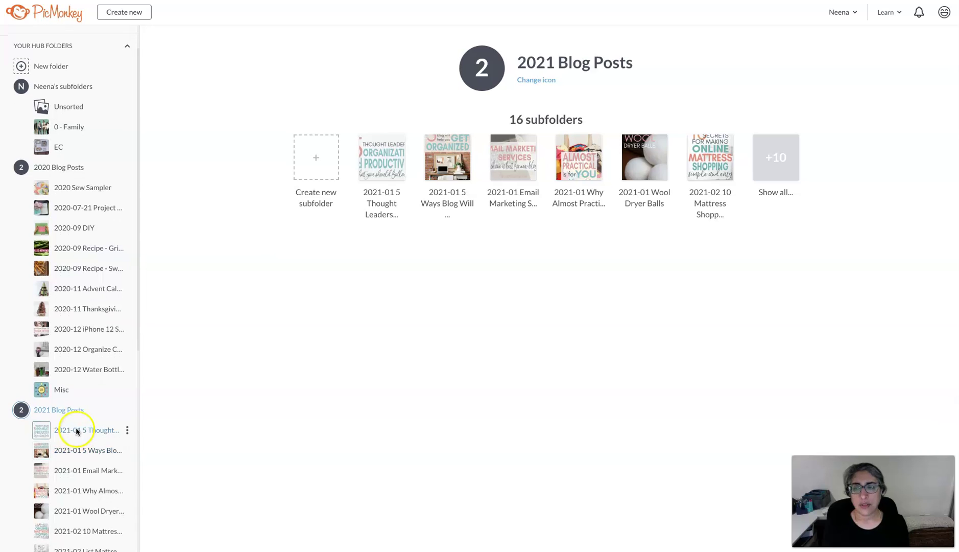
- Reopen the 2021-01 5 Thought Leaders subfolder, select its two images together and try to move them to another folder
{"action": "left_click", "coordinate": [76, 431]}
{"action": "left_click", "coordinate": [363, 159]}
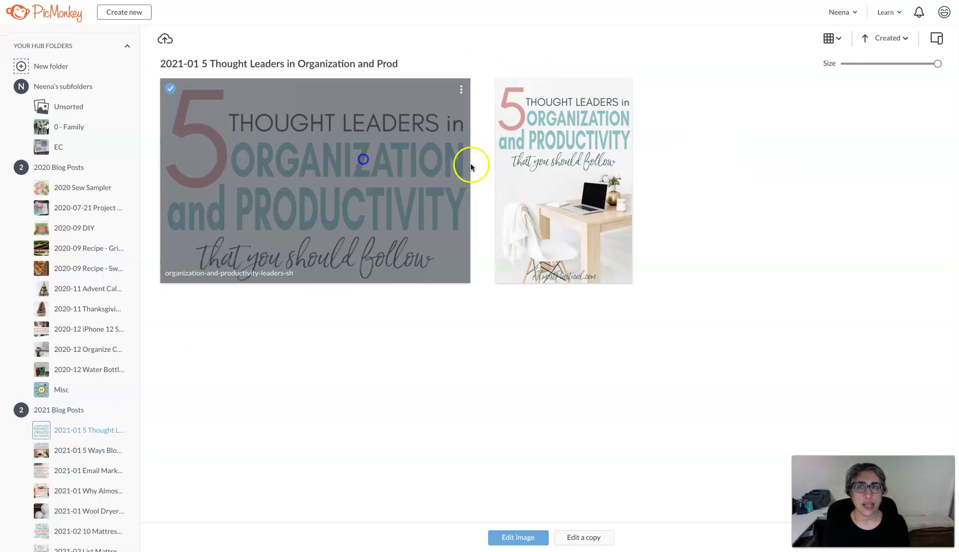
{"action": "left_click", "coordinate": [505, 164]}
{"action": "mouse_move", "coordinate": [307, 207]}
{"action": "left_mouse_down"}
{"action": "mouse_move", "coordinate": [257, 204]}
{"action": "mouse_move", "coordinate": [71, 316]}
{"action": "mouse_move", "coordinate": [77, 390]}
{"action": "mouse_move", "coordinate": [287, 205]}
{"action": "mouse_move", "coordinate": [324, 213]}
{"action": "left_mouse_up"}
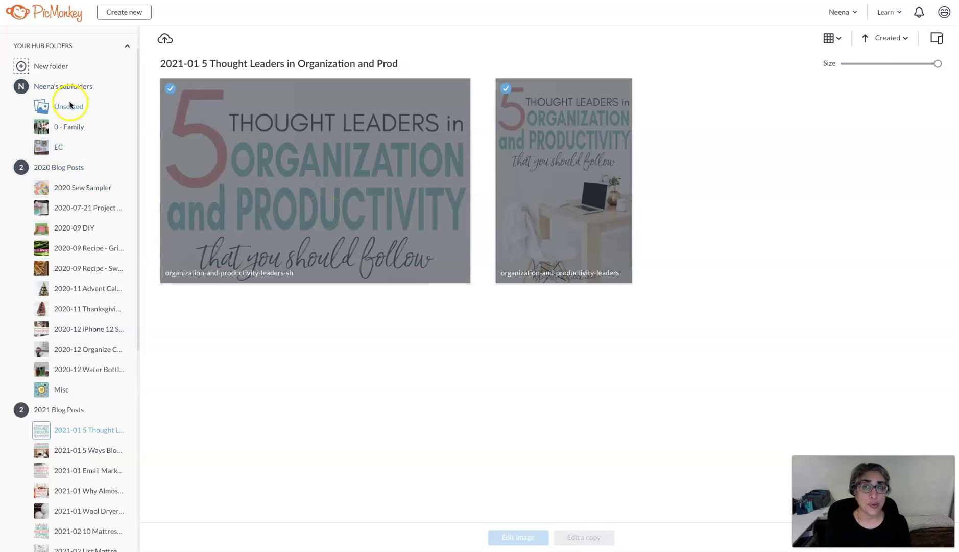
{"action": "left_click", "coordinate": [71, 136]}
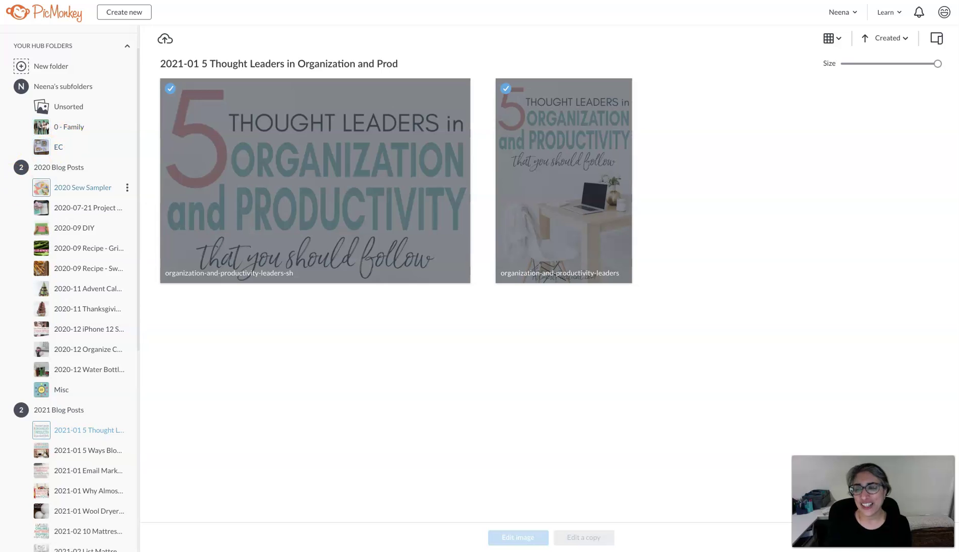
- Collapse the subfolder lists of the 2021 Blog Posts and 2020 Blog Posts folders
{"action": "left_click", "coordinate": [54, 410]}
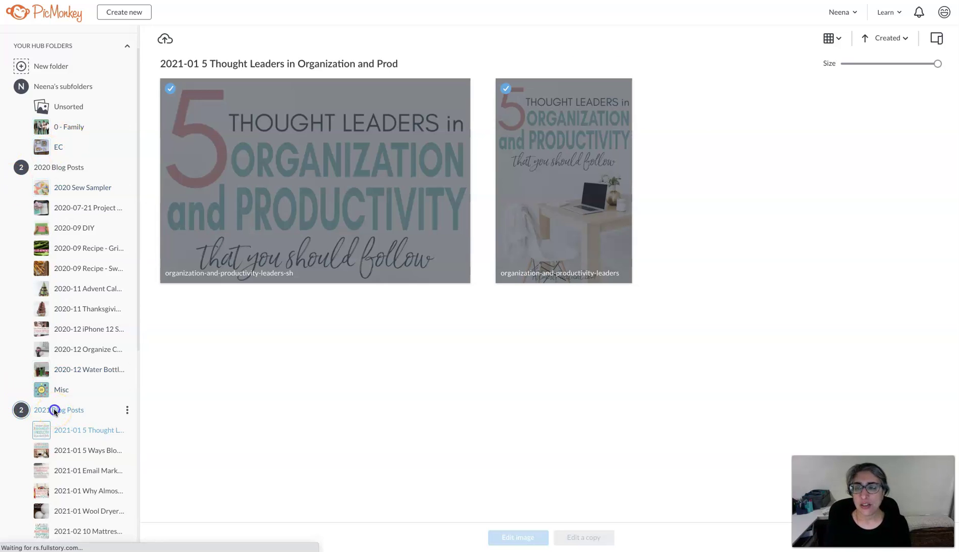
{"action": "left_click", "coordinate": [137, 407]}
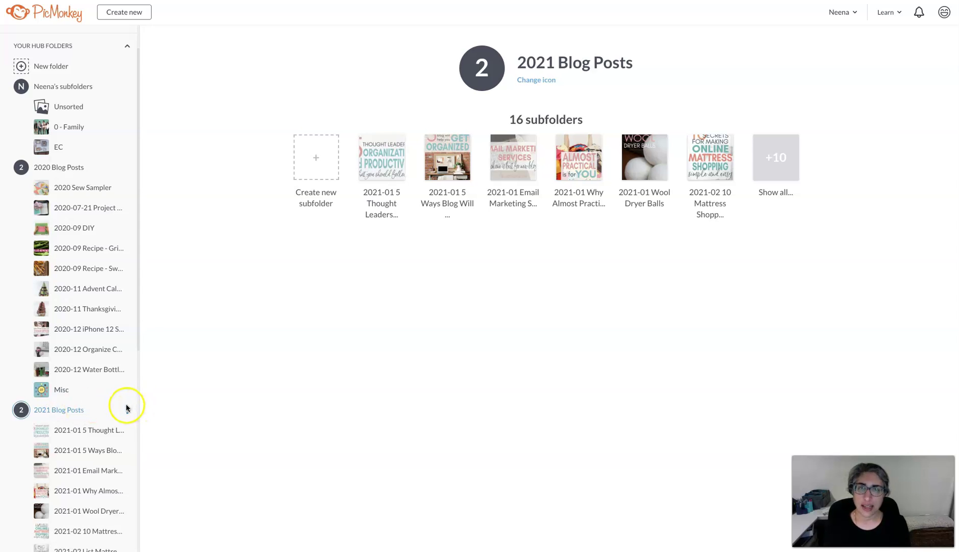
{"action": "left_click", "coordinate": [75, 410]}
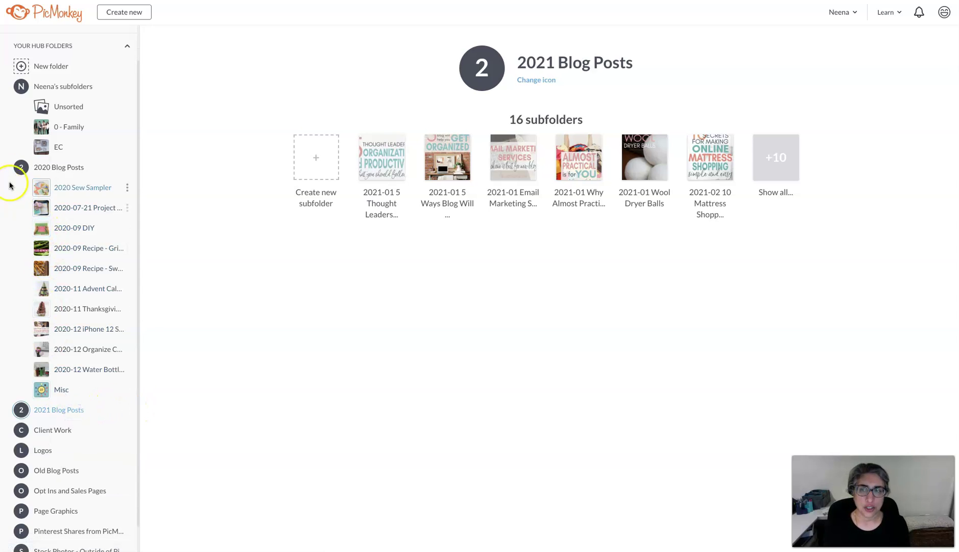
{"action": "left_click", "coordinate": [43, 166]}
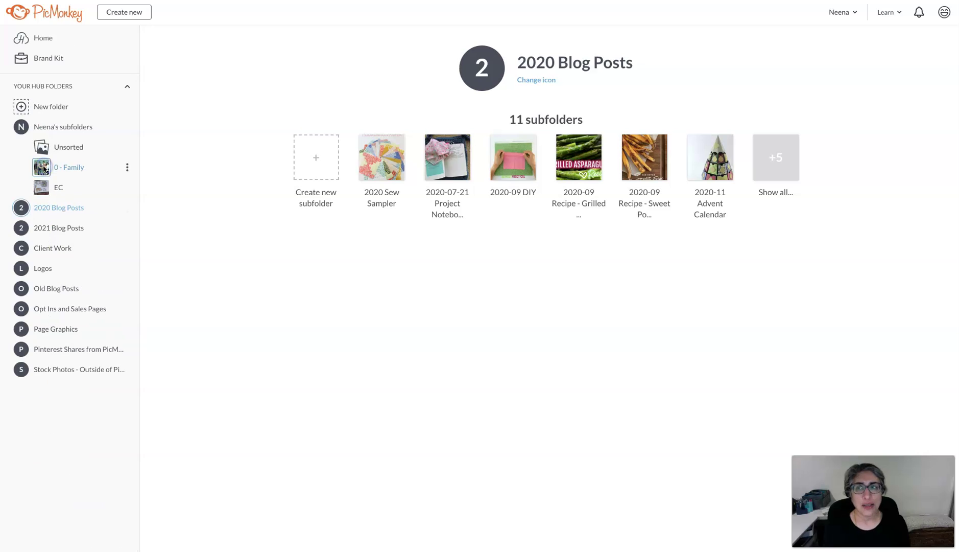
- Open the Unsorted folder to look at its images, and return to the Hub's Home page
{"action": "left_click", "coordinate": [67, 134]}
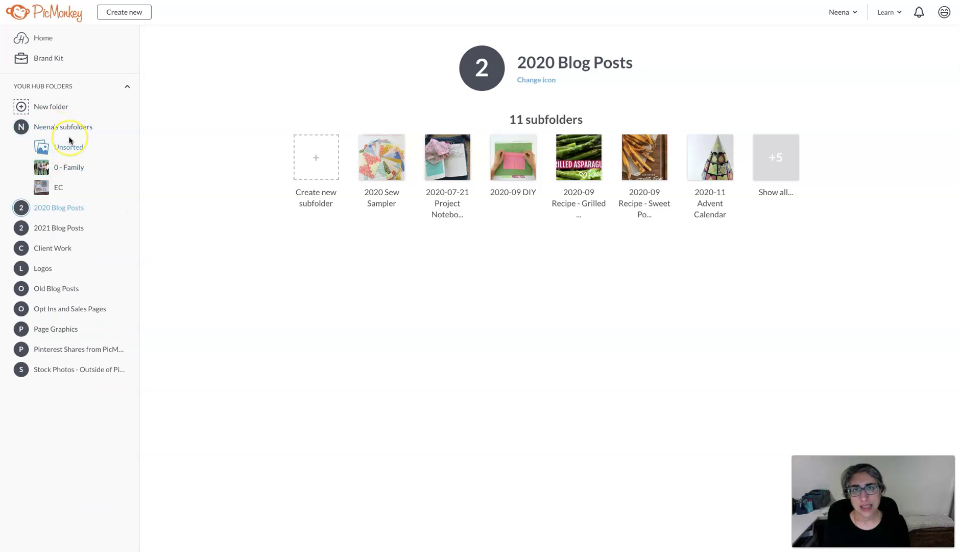
{"action": "left_click", "coordinate": [73, 145]}
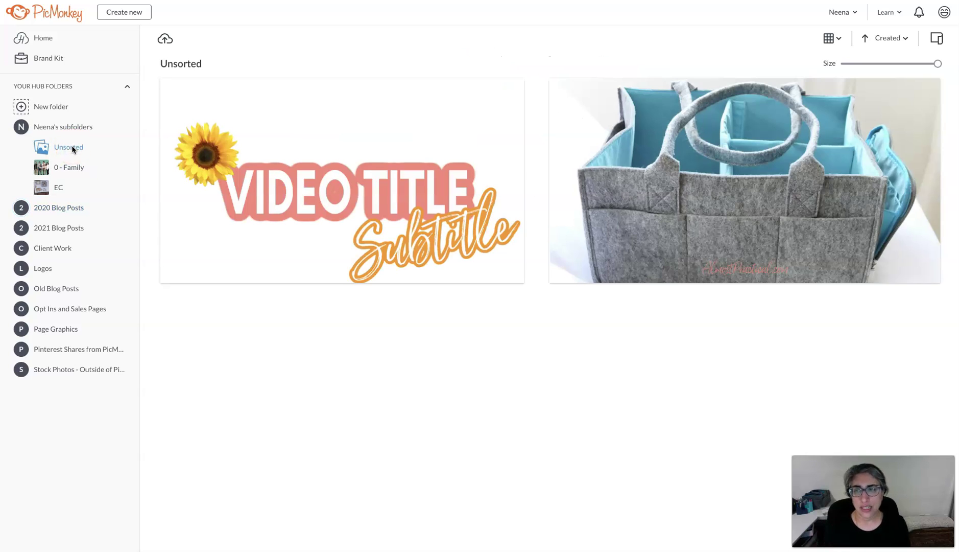
{"action": "left_click", "coordinate": [203, 155]}
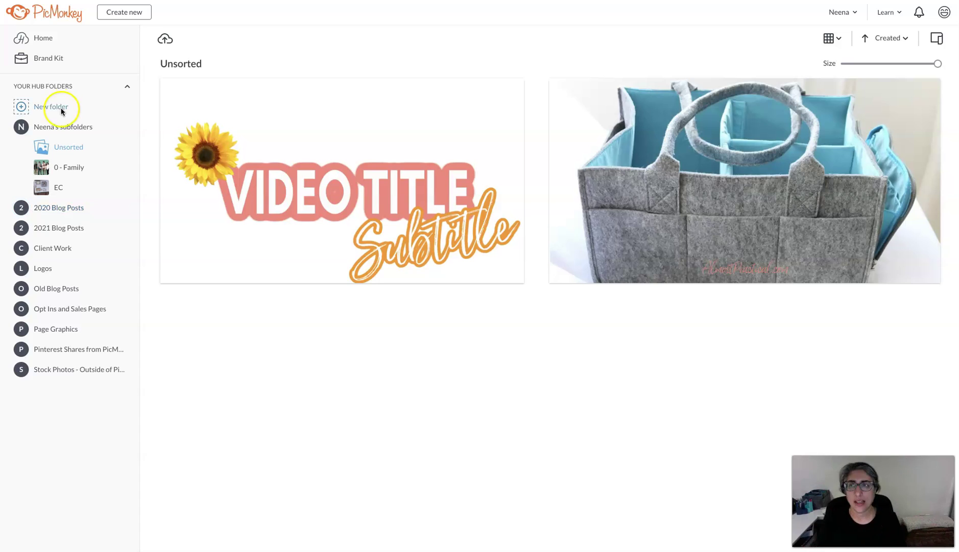
{"action": "left_click", "coordinate": [47, 39]}
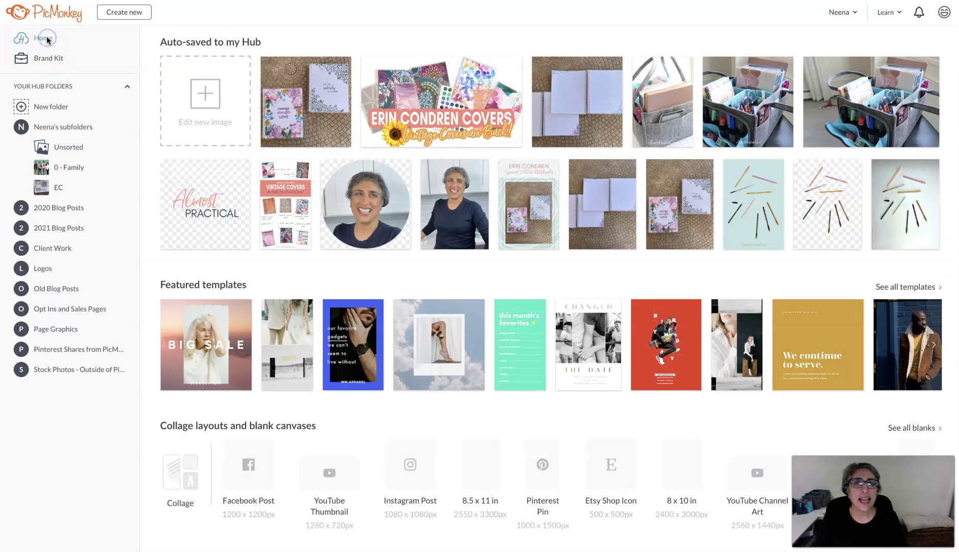